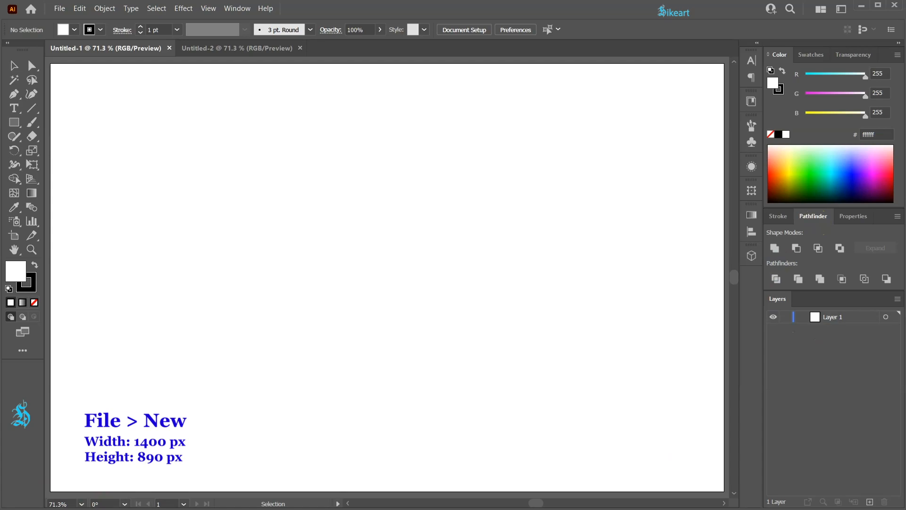
# Set the fill to none and draw a straight line sloping down to the right in the artboard's upper middle with the Pen tool.
pyautogui.click(35, 305)
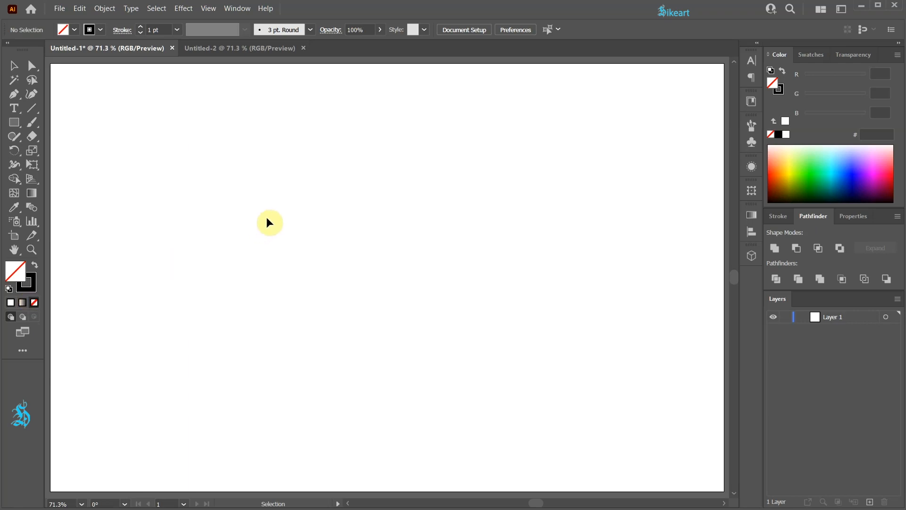
pyautogui.press('p')
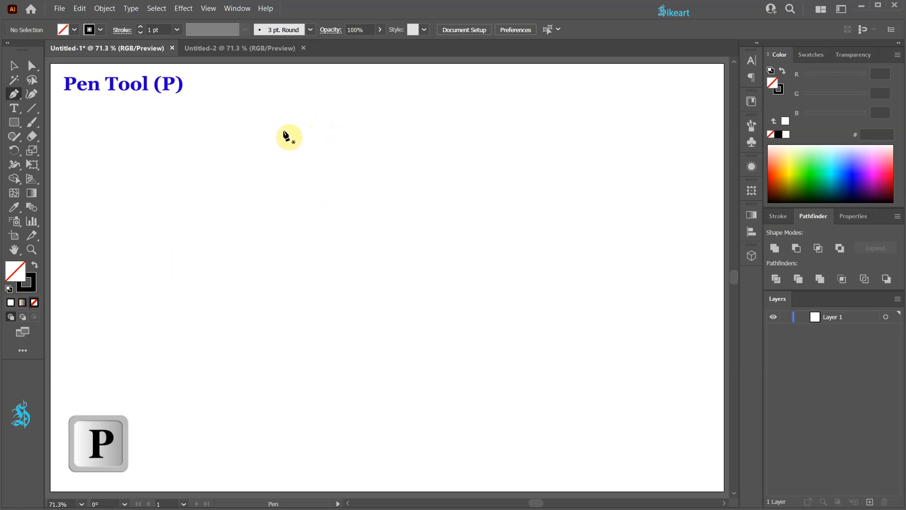
pyautogui.click(283, 128)
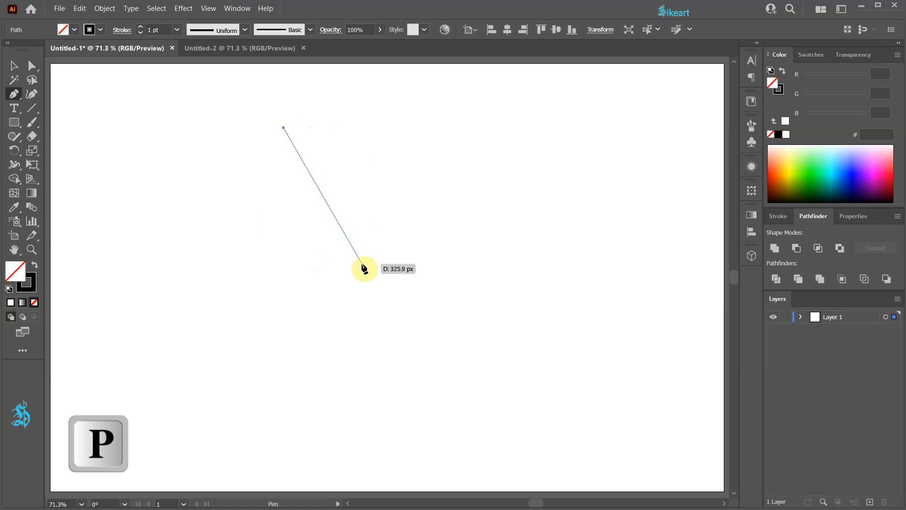
pyautogui.click(369, 264)
pyautogui.moveTo(381, 266); pyautogui.dragTo(394, 264)
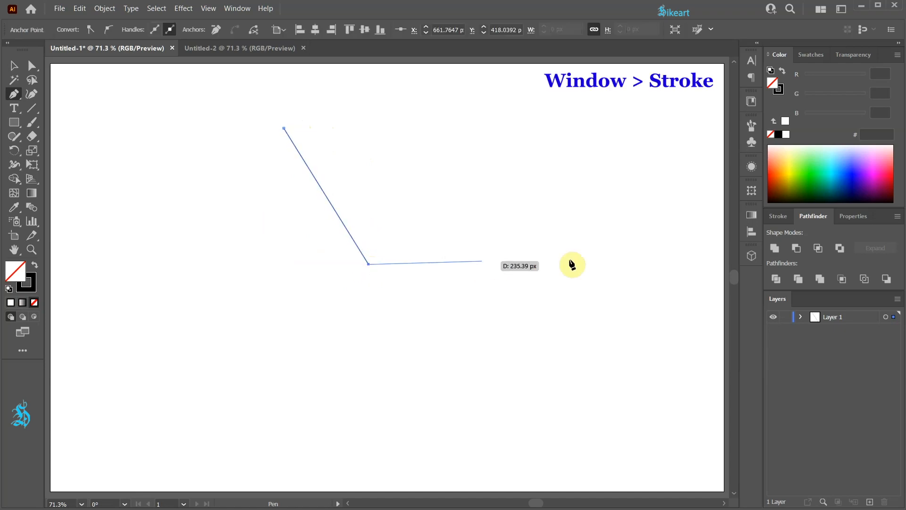
# Set the diagonal line's stroke weight to 10 pt.
pyautogui.click(777, 217)
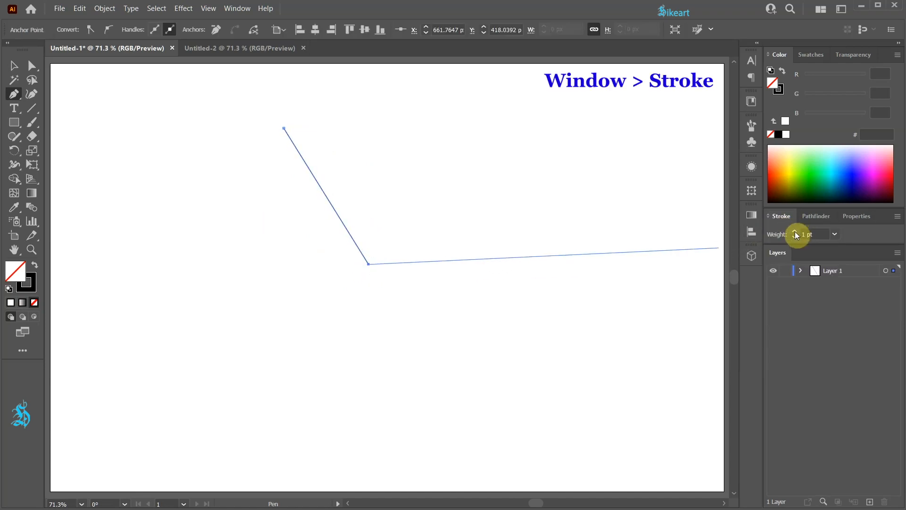
pyautogui.click(793, 231)
pyautogui.click(794, 231)
pyautogui.click(793, 231)
pyautogui.click(794, 231)
pyautogui.click(793, 231)
pyautogui.click(793, 231)
pyautogui.click(794, 231)
pyautogui.click(794, 231)
pyautogui.click(794, 232)
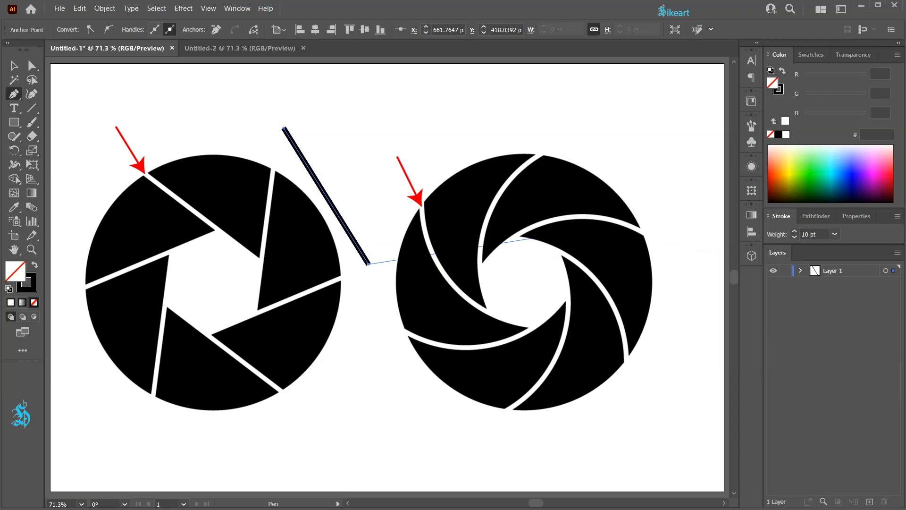
# Apply a radial repeat to the line and pull its copies inward to a radius of about 158 px.
pyautogui.click(105, 9)
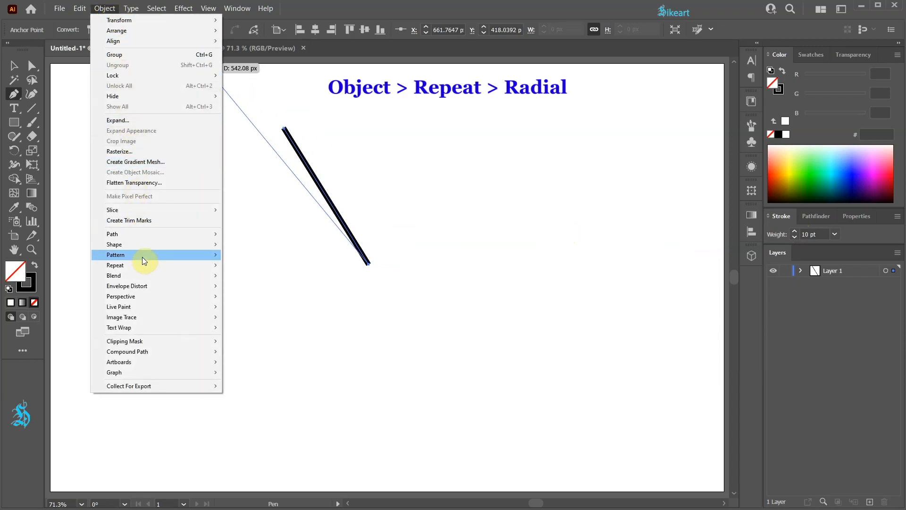
pyautogui.moveTo(144, 264)
pyautogui.click(258, 266)
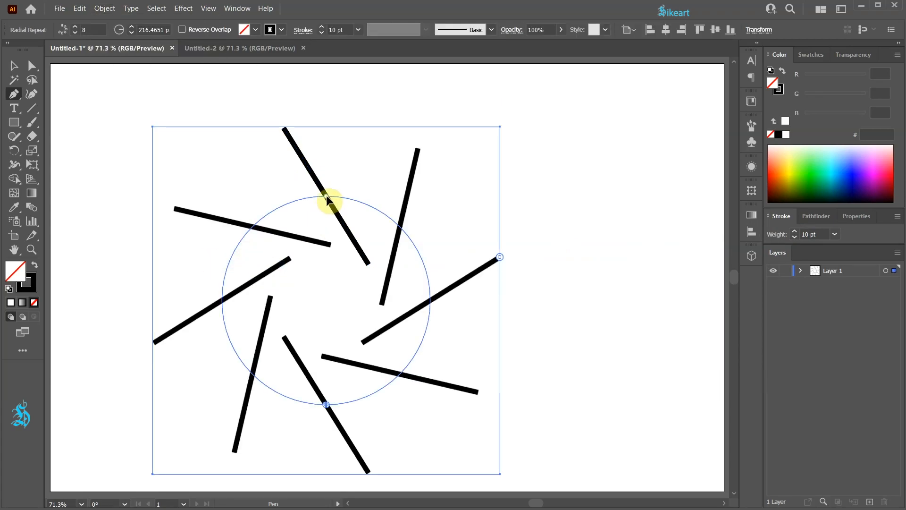
pyautogui.moveTo(327, 197); pyautogui.dragTo(309, 229)
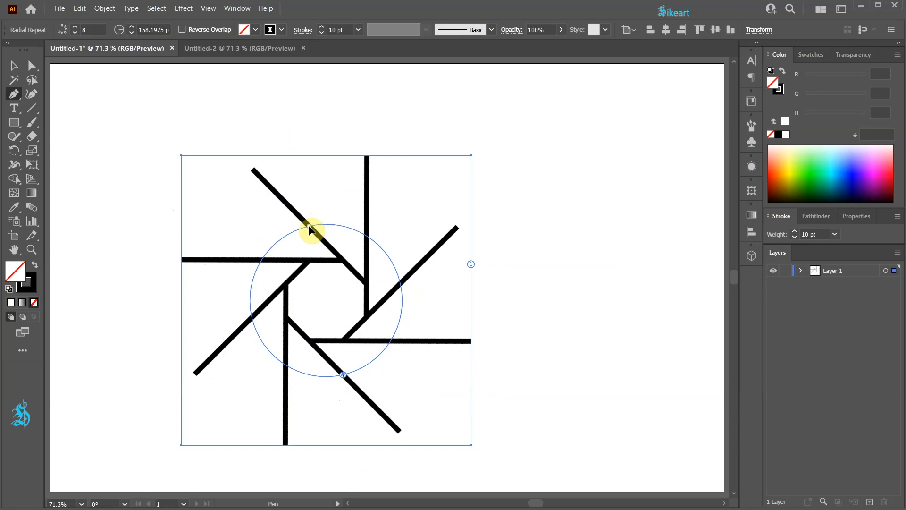
# Reduce the radial repeat to 6 instances and tighten its radius to about 145 px so the inner line ends meet.
pyautogui.click(74, 33)
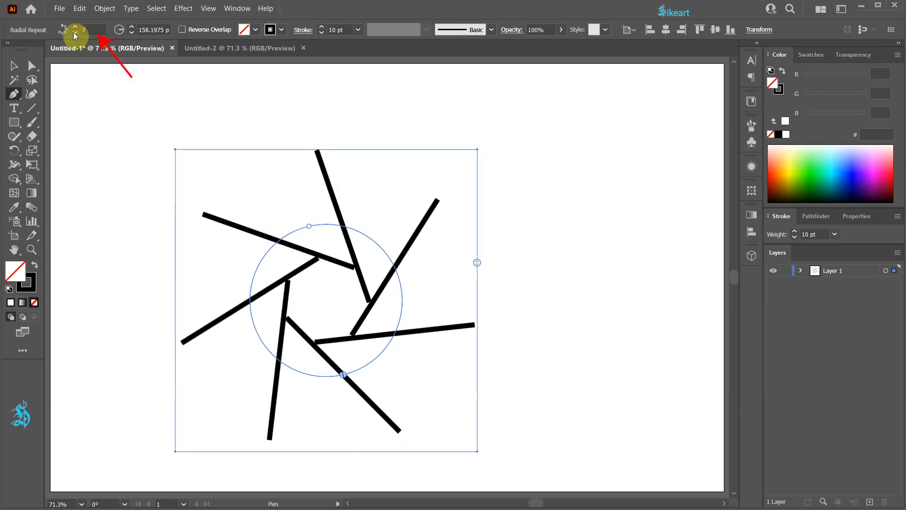
pyautogui.click(74, 33)
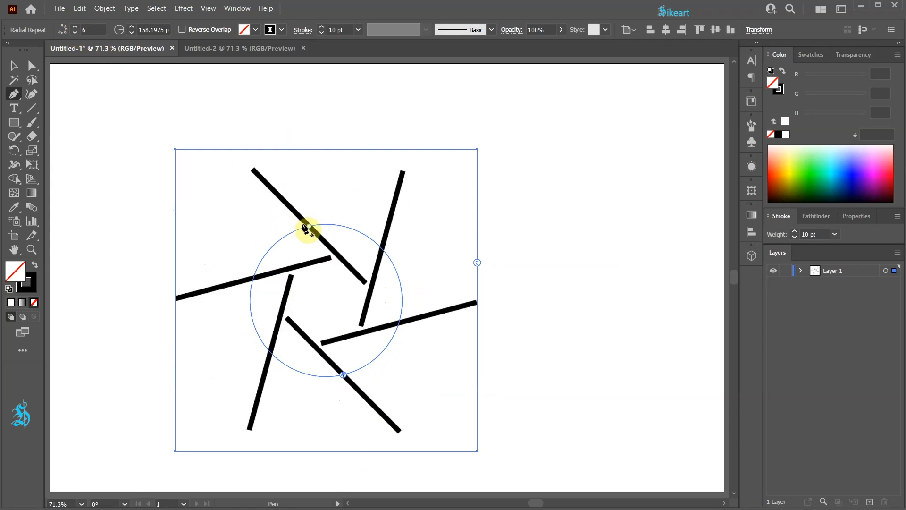
pyautogui.moveTo(309, 227); pyautogui.dragTo(311, 231)
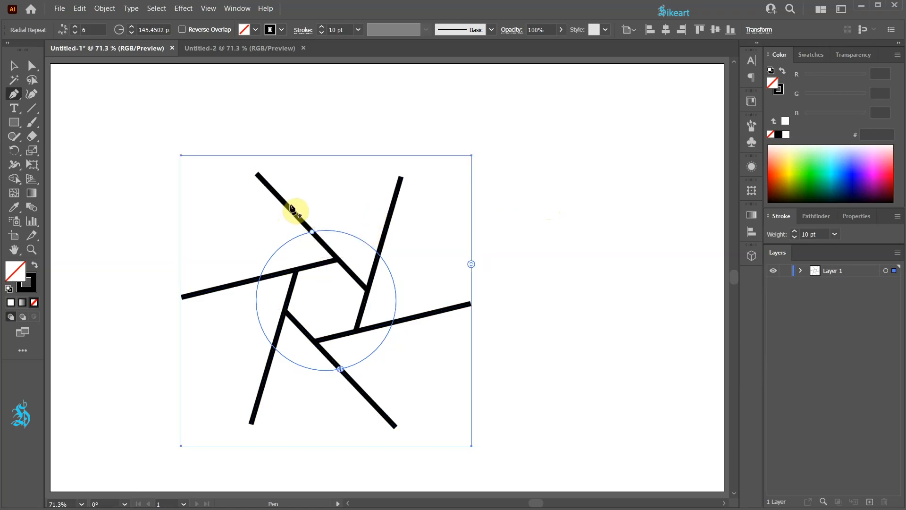
# Isolate the source line inside the radial repeat, rotate it slightly counterclockwise, and exit isolation mode.
pyautogui.press('v')
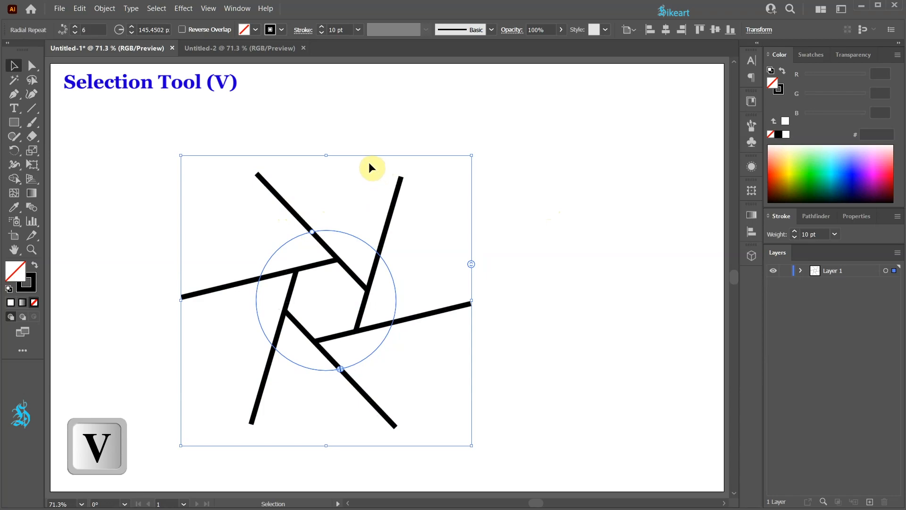
pyautogui.doubleClick(295, 215)
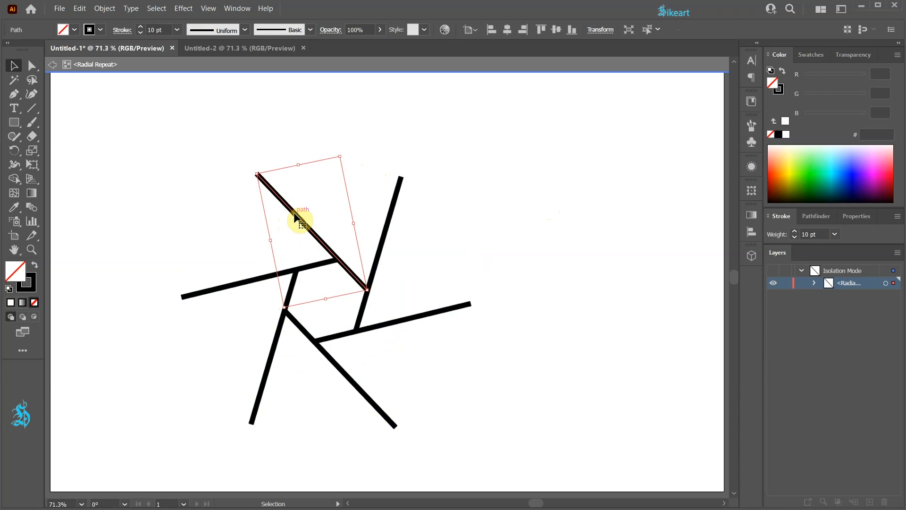
pyautogui.moveTo(344, 152); pyautogui.dragTo(324, 166)
pyautogui.click(431, 182)
pyautogui.press('Escape')
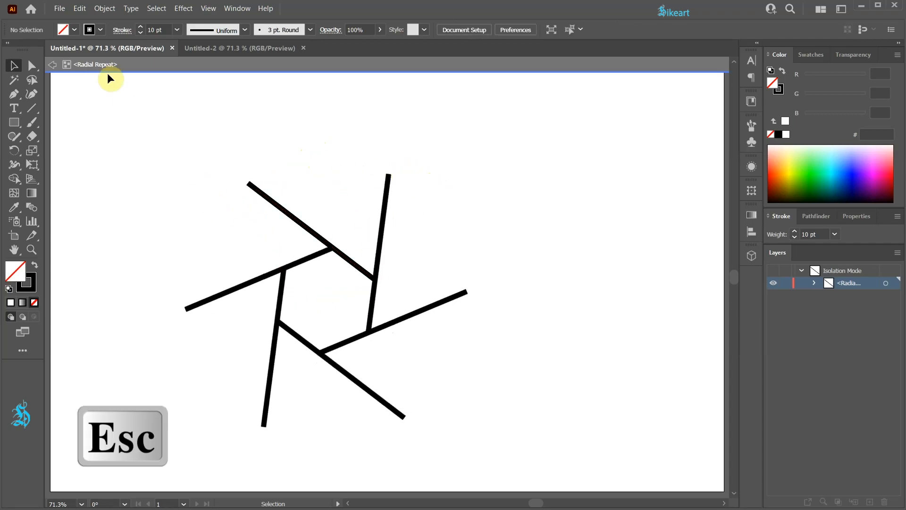
pyautogui.doubleClick(100, 122)
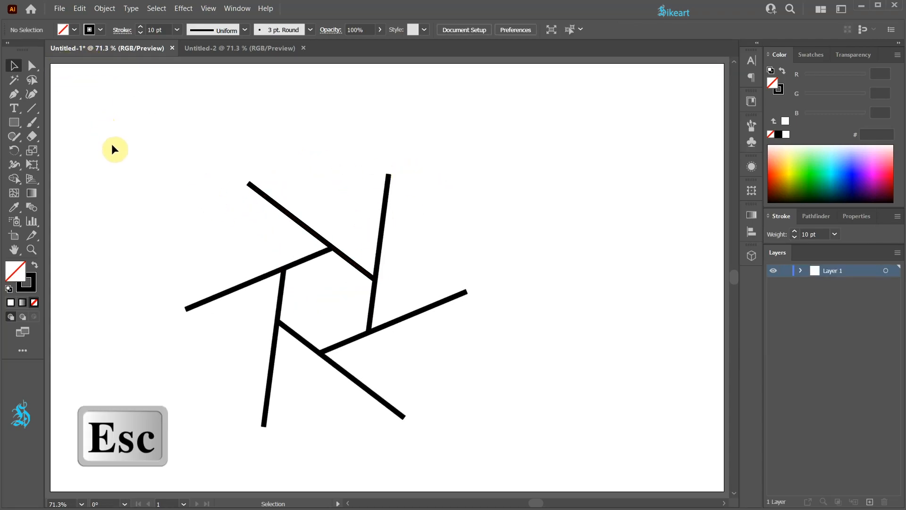
# Select the radial repeat and center it horizontally and vertically on the artboard.
pyautogui.moveTo(235, 215); pyautogui.dragTo(462, 419)
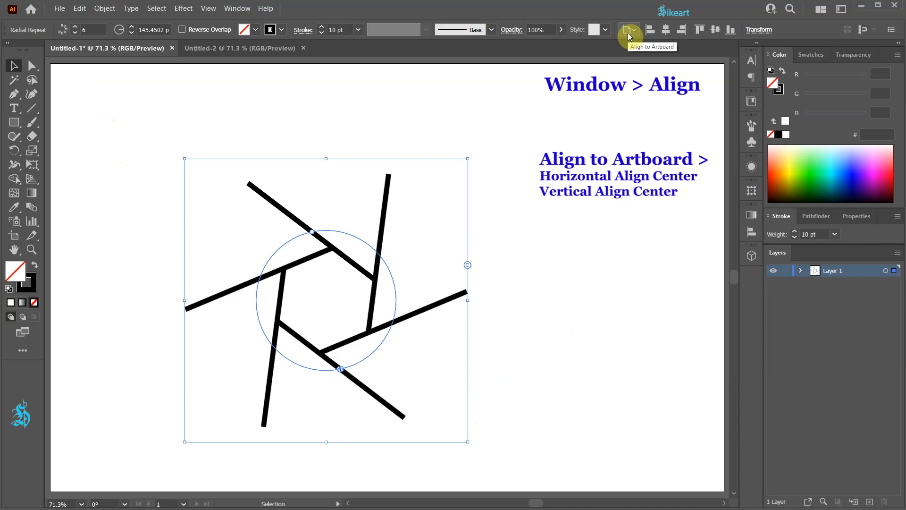
pyautogui.click(667, 32)
pyautogui.click(716, 30)
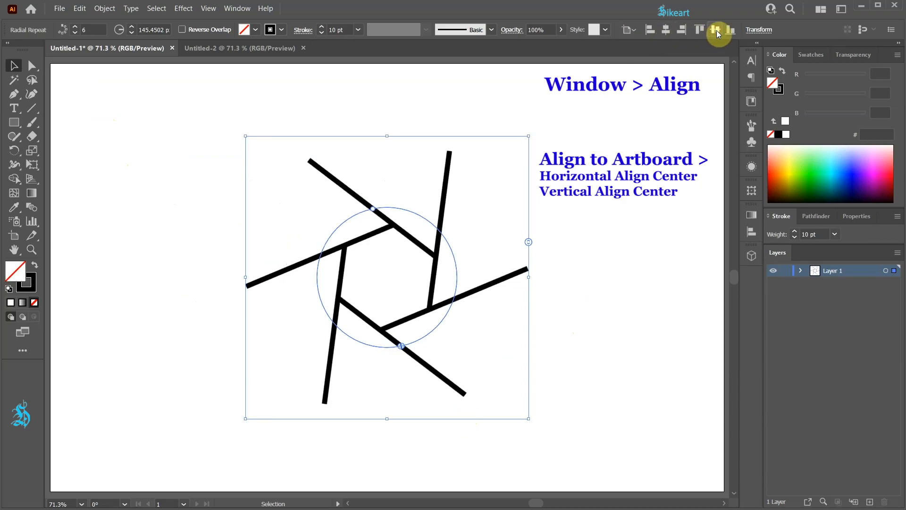
# Expand the radial repeat into separate line paths.
pyautogui.click(104, 9)
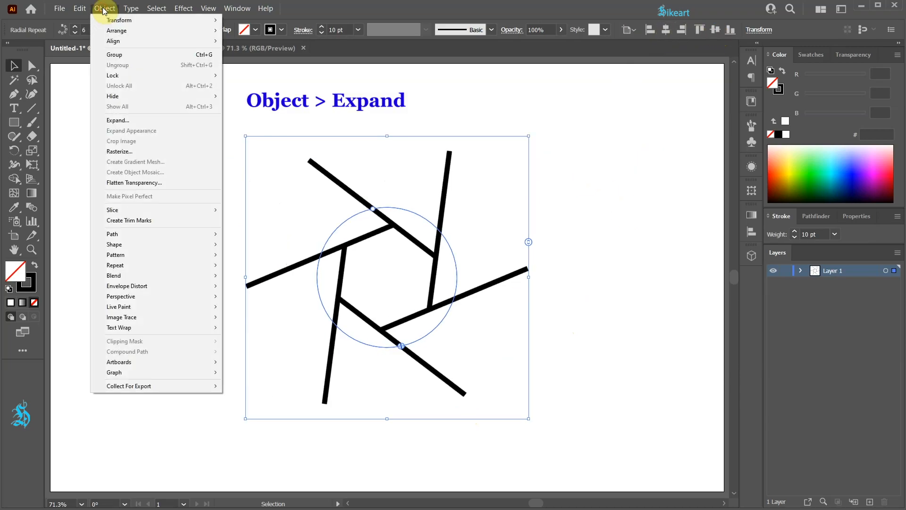
pyautogui.click(133, 121)
pyautogui.click(507, 201)
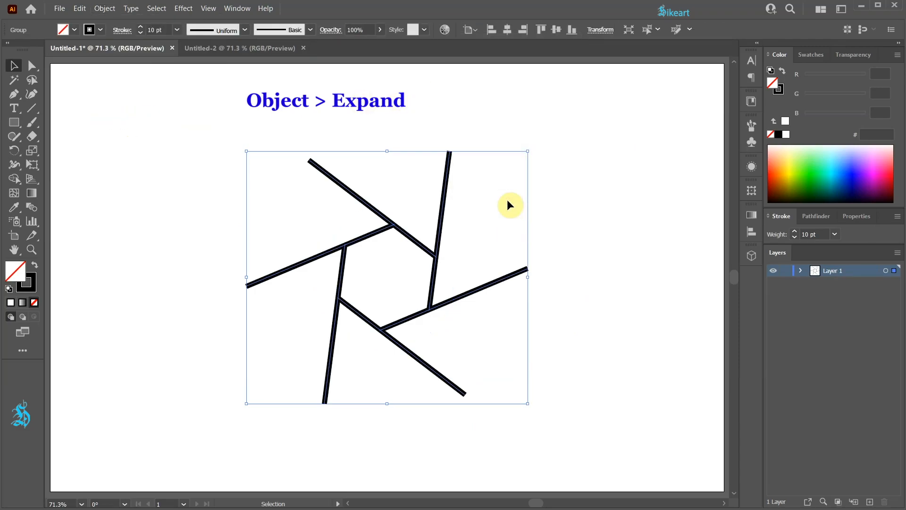
# Expand the fill and stroke of the grouped lines and unite the resulting shapes with Pathfinder.
pyautogui.click(105, 8)
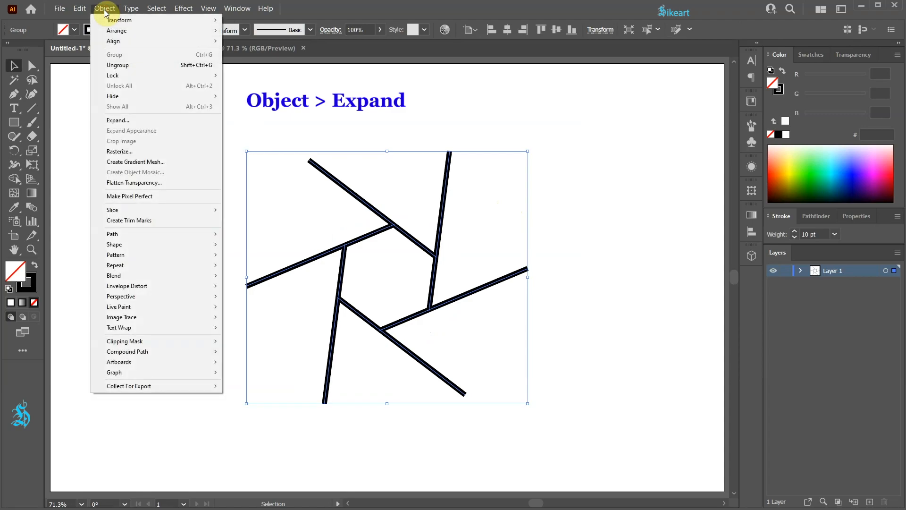
pyautogui.click(158, 121)
pyautogui.click(504, 200)
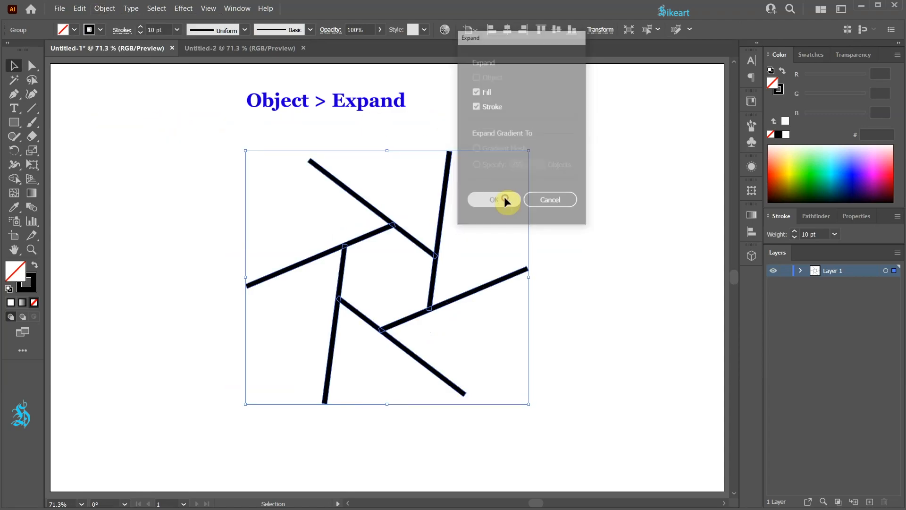
pyautogui.click(812, 216)
pyautogui.click(775, 246)
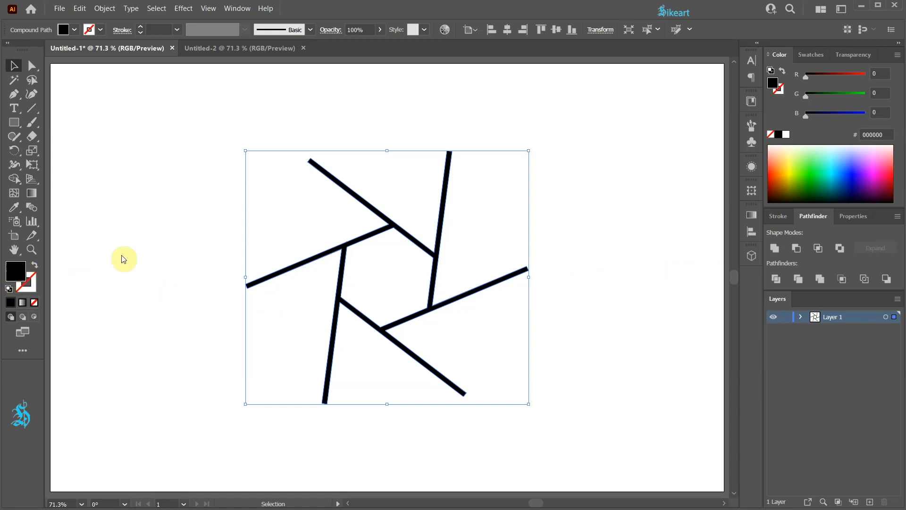
# Draw a black circle from the center of the lines, leaving their outer tips protruding, and cut the lines out with Pathfinder's Minus Back.
pyautogui.press('l')
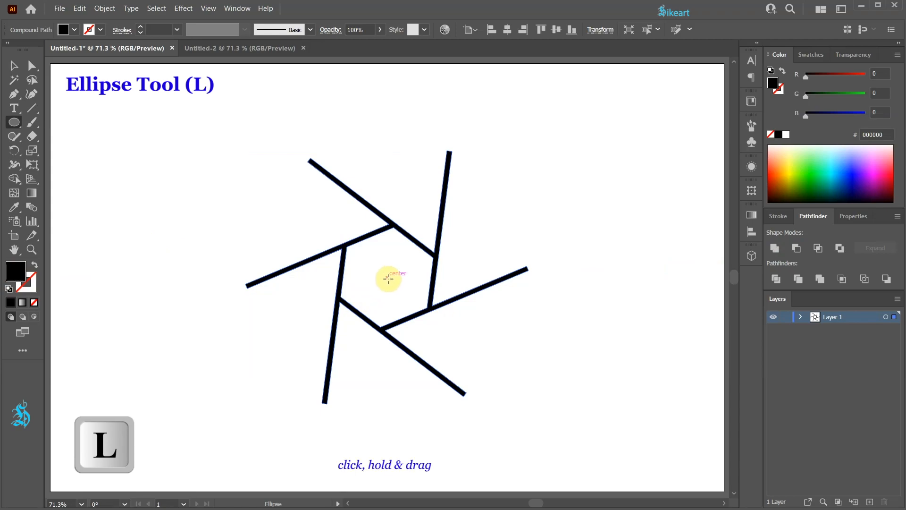
pyautogui.moveTo(388, 279); pyautogui.dragTo(517, 404)
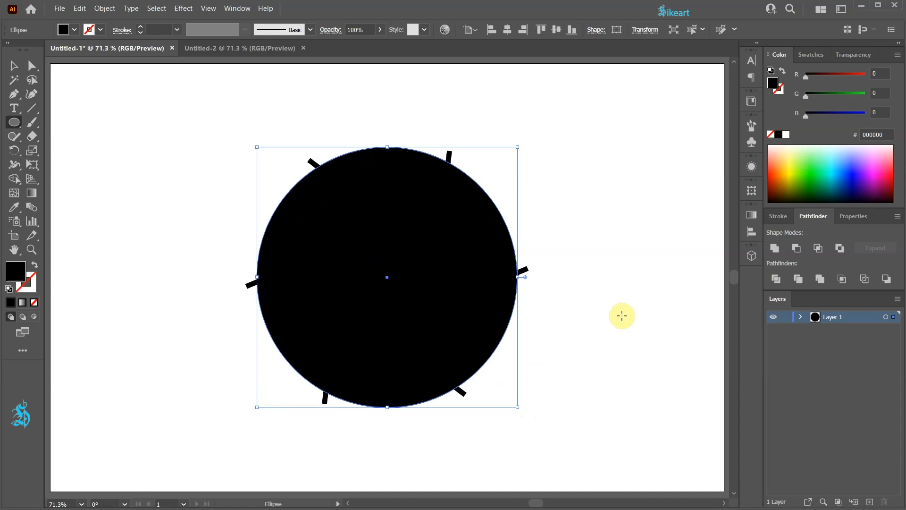
pyautogui.hotkey('ctrl', 'a')
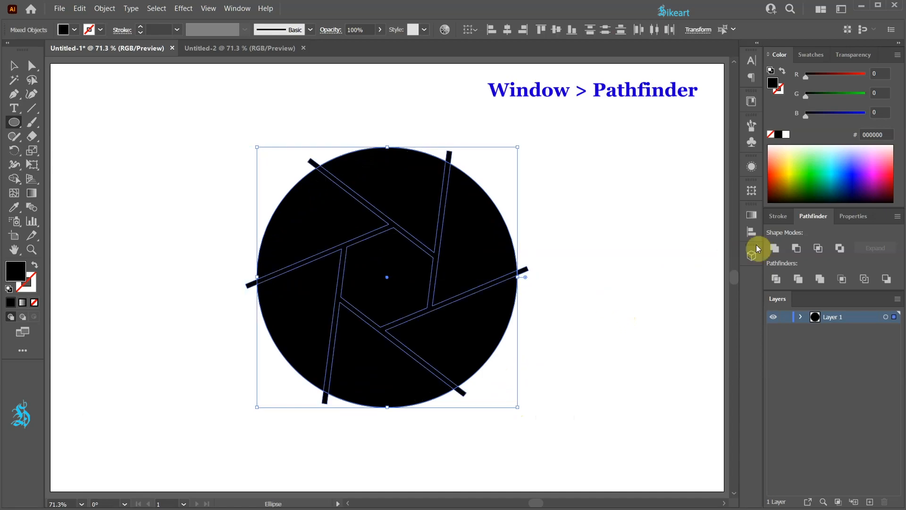
pyautogui.click(885, 280)
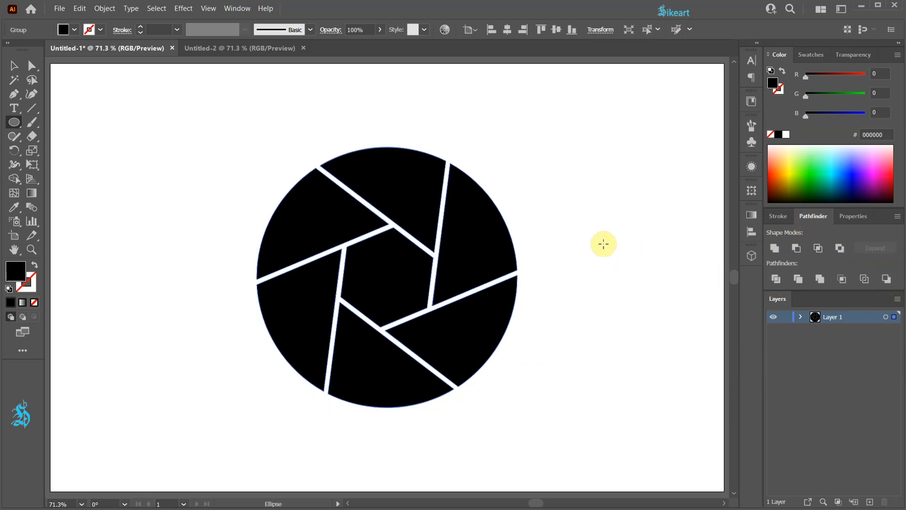
# Delete the hexagon in the middle of the sliced circle using the Direct Selection tool.
pyautogui.press('a')
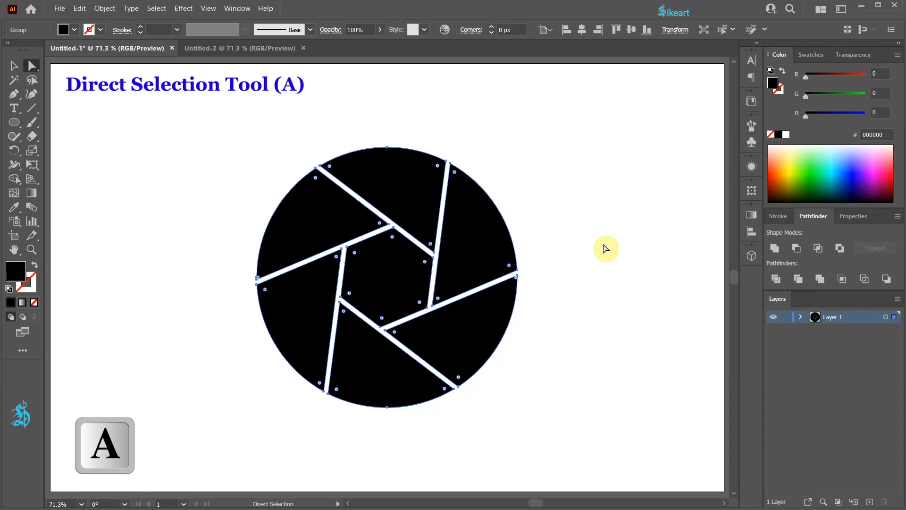
pyautogui.click(620, 221)
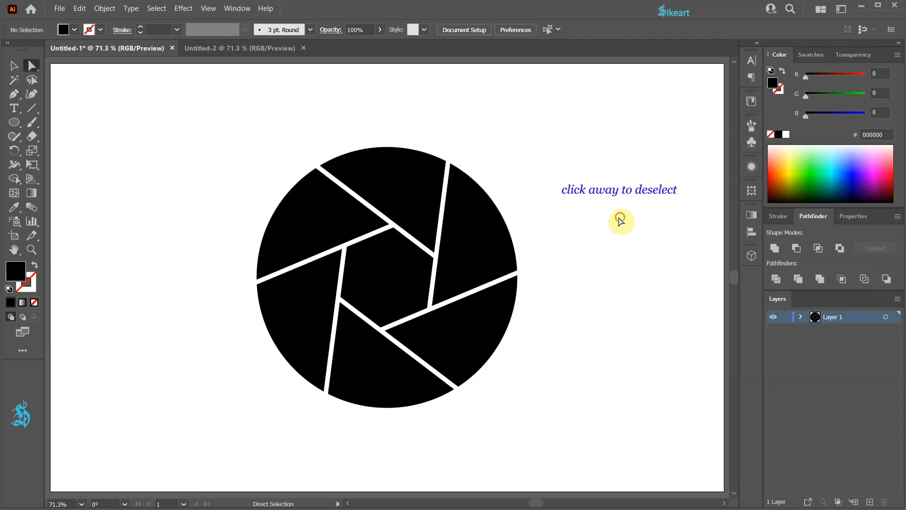
pyautogui.click(398, 273)
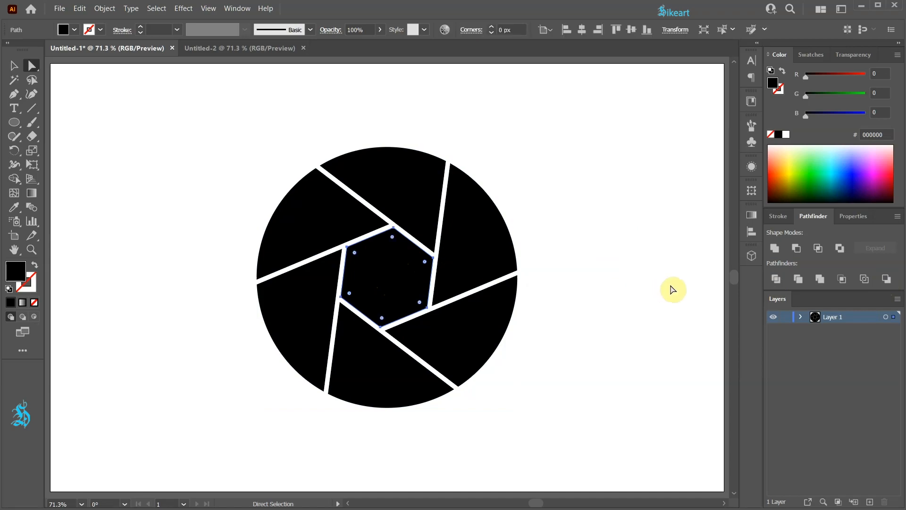
pyautogui.press('Delete')
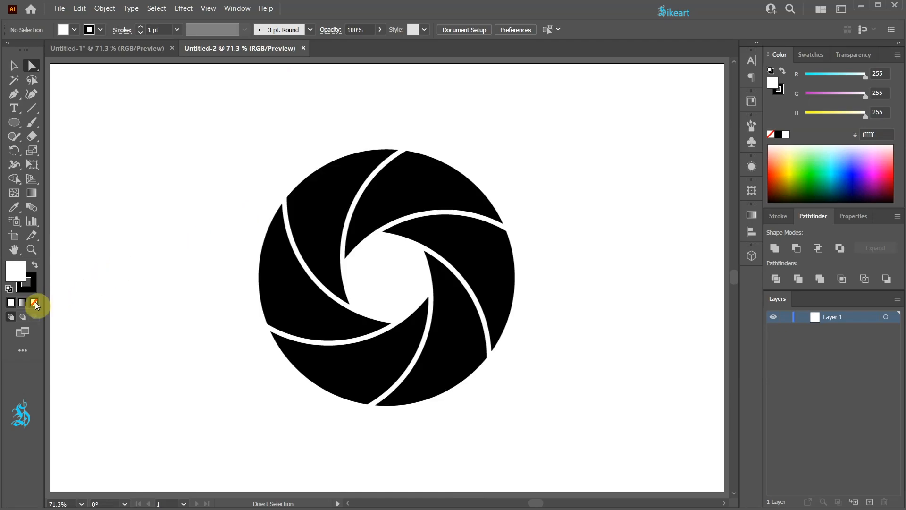
# In the Untitled-2 document, set the fill to none and draw a quarter-circle arc in the upper middle with the Arc tool.
pyautogui.click(35, 302)
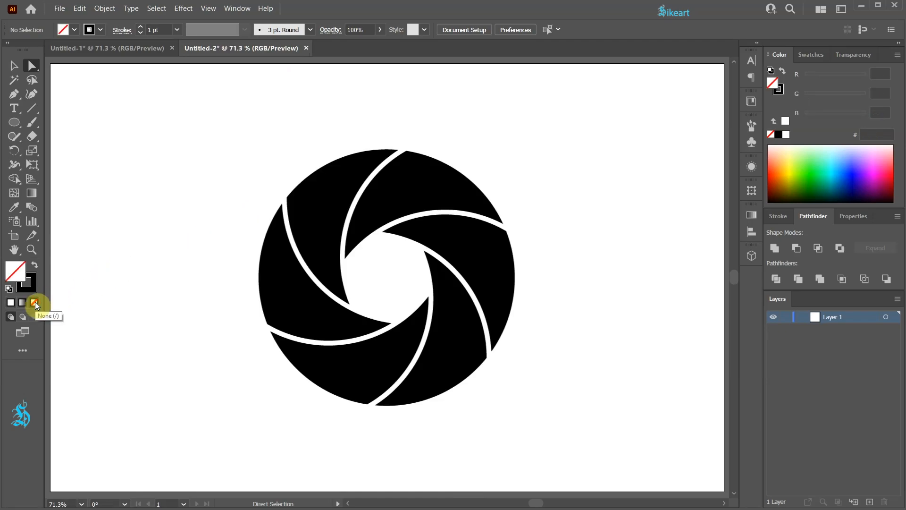
pyautogui.click(32, 108)
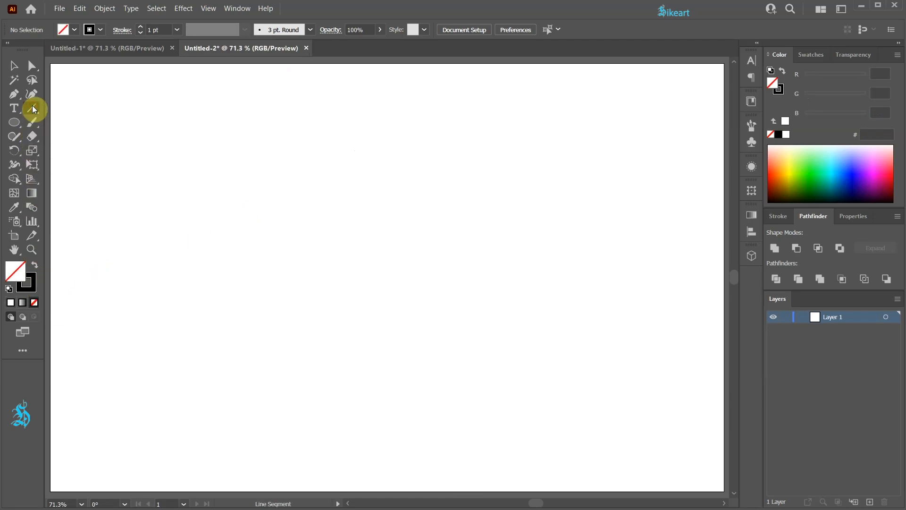
pyautogui.moveTo(33, 108); pyautogui.dragTo(73, 123)
pyautogui.moveTo(270, 227)
pyautogui.mouseDown()
pyautogui.moveTo(324, 196)
pyautogui.moveTo(312, 205)
pyautogui.moveTo(326, 166)
pyautogui.moveTo(358, 137)
pyautogui.mouseUp()
# Set the arc's stroke weight to 10 pt.
pyautogui.click(780, 216)
pyautogui.click(794, 232)
pyautogui.click(795, 231)
pyautogui.click(795, 232)
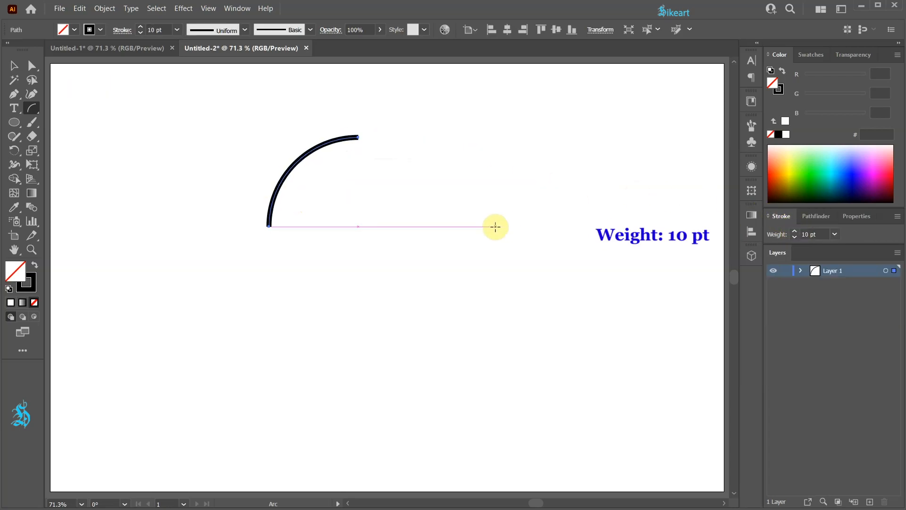
# Make a radial repeat of the arc with 6 instances and shrink its radius to about 70 px.
pyautogui.click(104, 9)
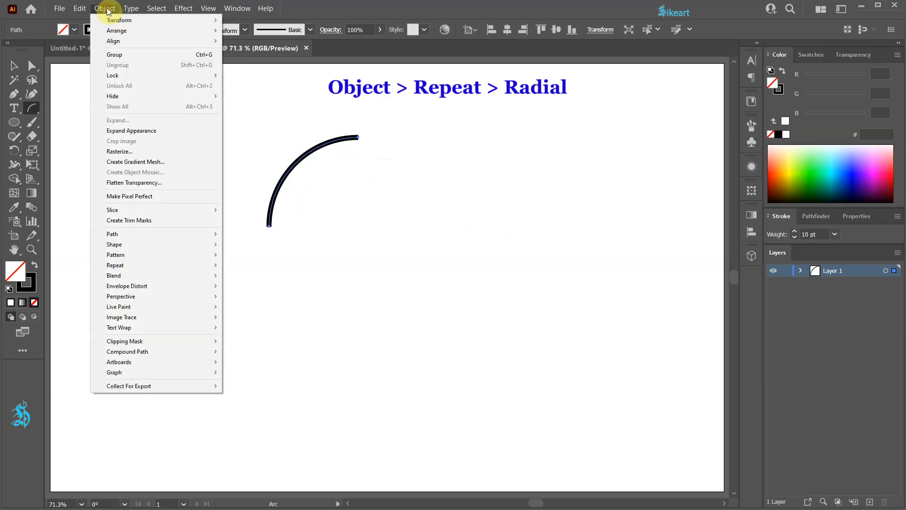
pyautogui.moveTo(174, 263)
pyautogui.click(250, 265)
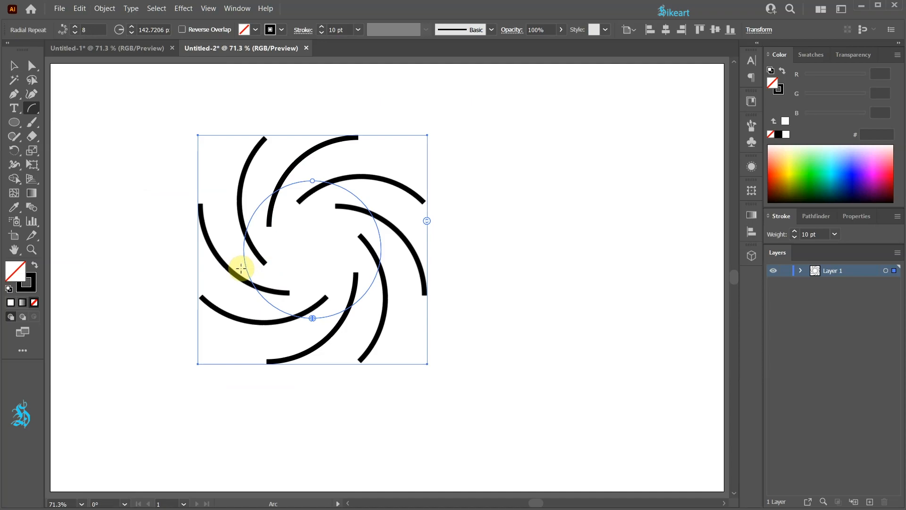
pyautogui.tripleClick(75, 32)
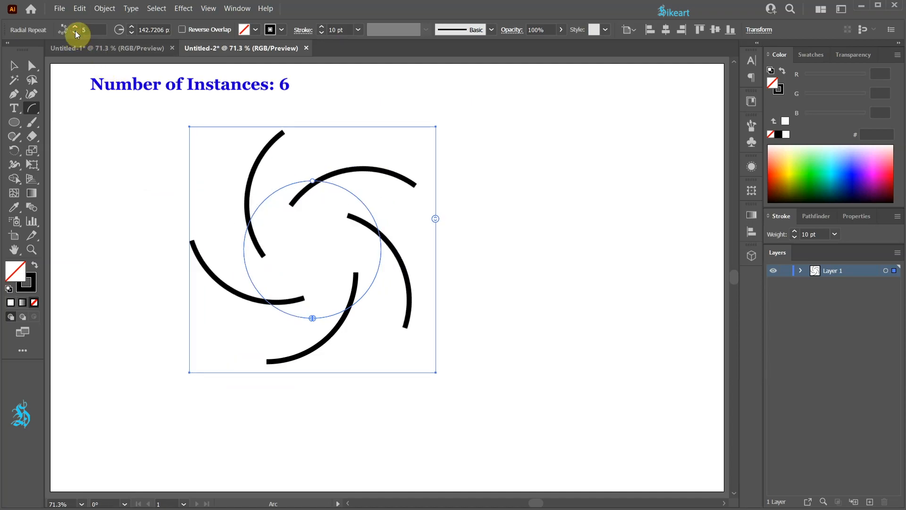
pyautogui.click(75, 28)
pyautogui.moveTo(313, 180); pyautogui.dragTo(311, 215)
# Isolate one arc of the radial repeat, rotate it slightly counterclockwise, and exit isolation mode.
pyautogui.press('v')
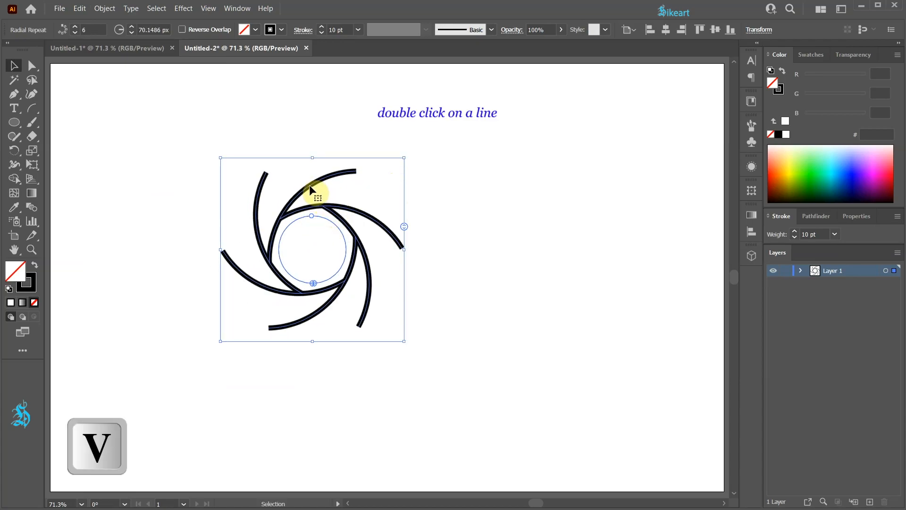
pyautogui.doubleClick(311, 190)
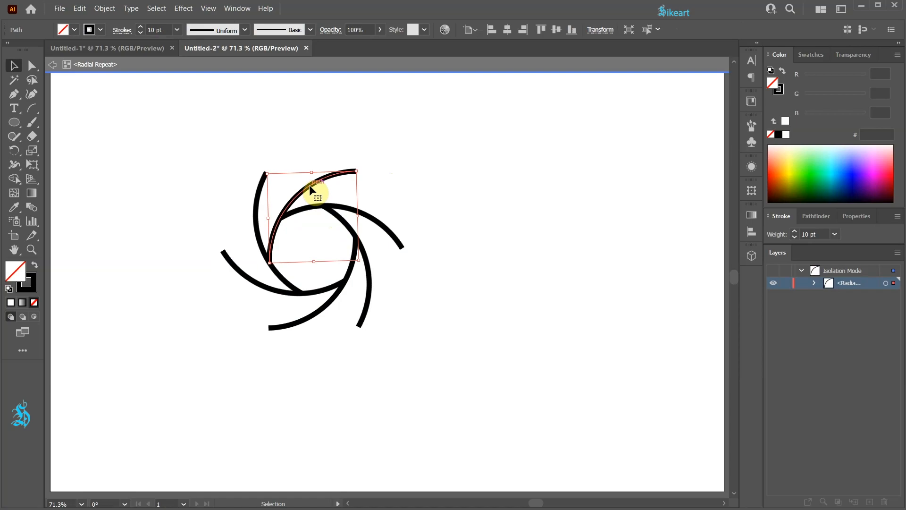
pyautogui.moveTo(360, 169); pyautogui.dragTo(350, 156)
pyautogui.press('Escape')
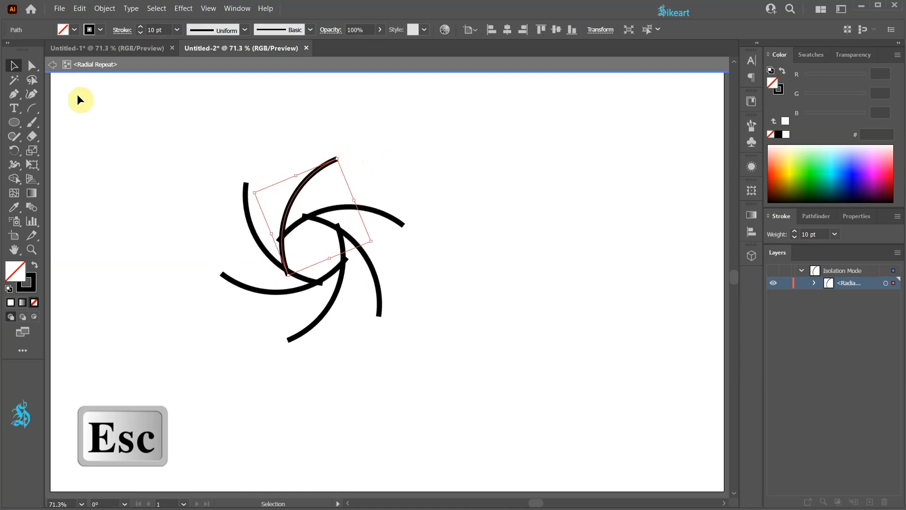
# Adjust the repeat's radius to 78 px so each arc's inner end meets the neighbouring arc.
pyautogui.click(283, 231)
pyautogui.moveTo(309, 216); pyautogui.dragTo(305, 205)
pyautogui.click(150, 30)
pyautogui.press('Down')
pyautogui.press('Down')
pyautogui.press('Down')
pyautogui.press('Down')
pyautogui.press('Down')
pyautogui.press('Down')
pyautogui.press('Down')
pyautogui.press('Down')
pyautogui.press('Down')
pyautogui.press('Down')
pyautogui.press('Down')
pyautogui.press('Down')
pyautogui.press('Down')
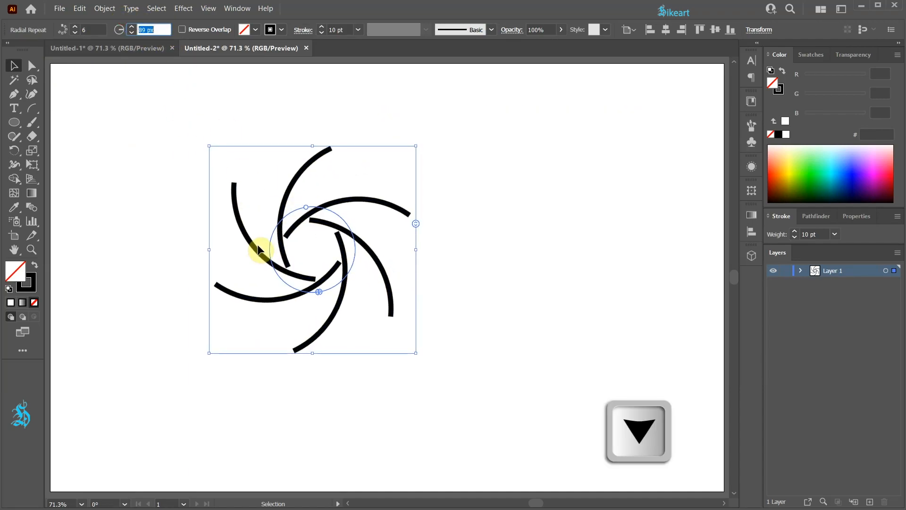
pyautogui.click(480, 311)
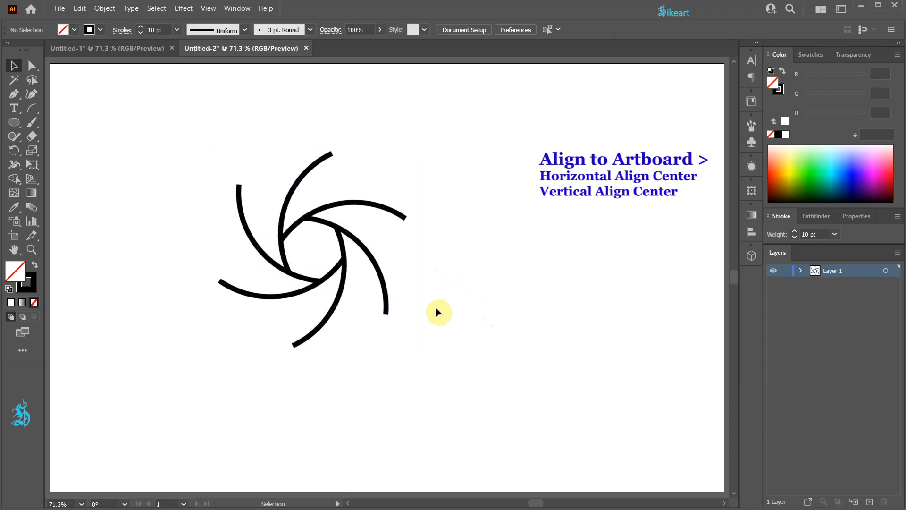
# Center the radial repeat horizontally and vertically on the artboard, then enlarge it from its center to a radius of about 135 px.
pyautogui.moveTo(436, 307); pyautogui.dragTo(208, 141)
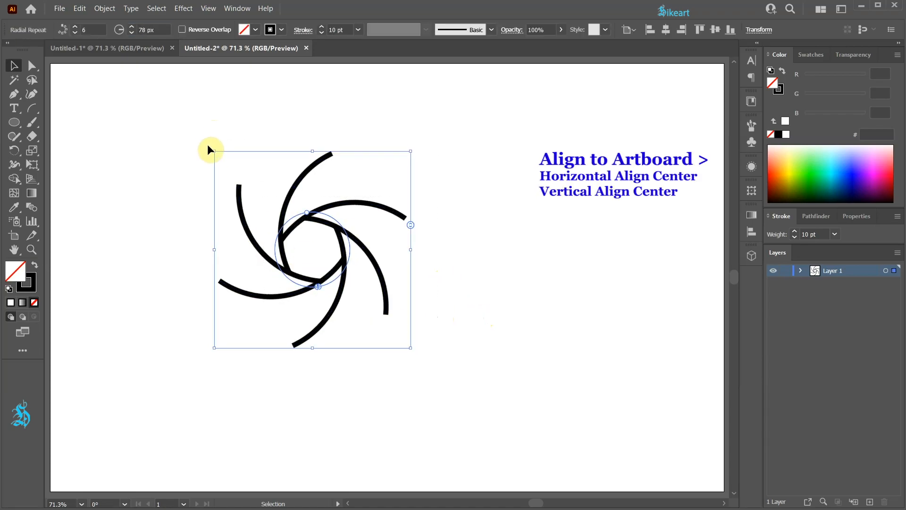
pyautogui.click(667, 31)
pyautogui.click(716, 29)
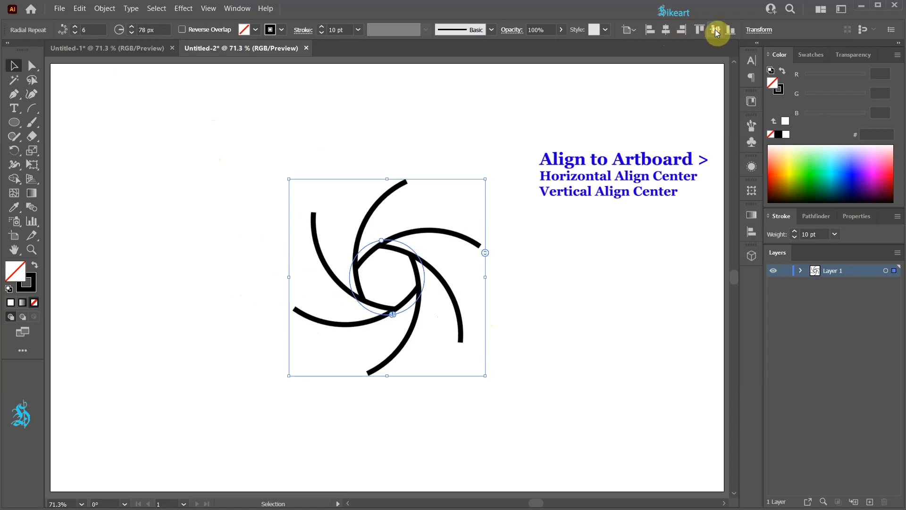
pyautogui.moveTo(485, 377); pyautogui.dragTo(619, 411)
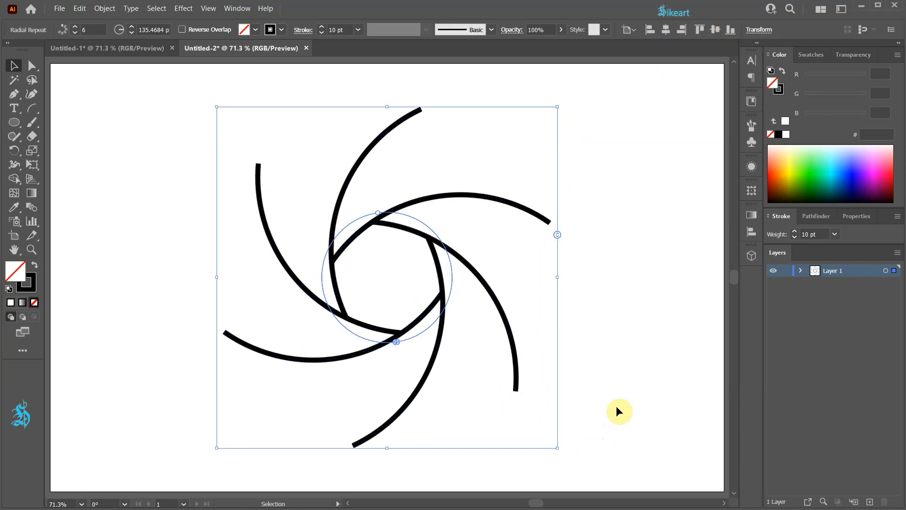
# Set the stroke weight of the radial repeat to 13 pt.
pyautogui.click(795, 232)
pyautogui.click(795, 231)
pyautogui.click(795, 232)
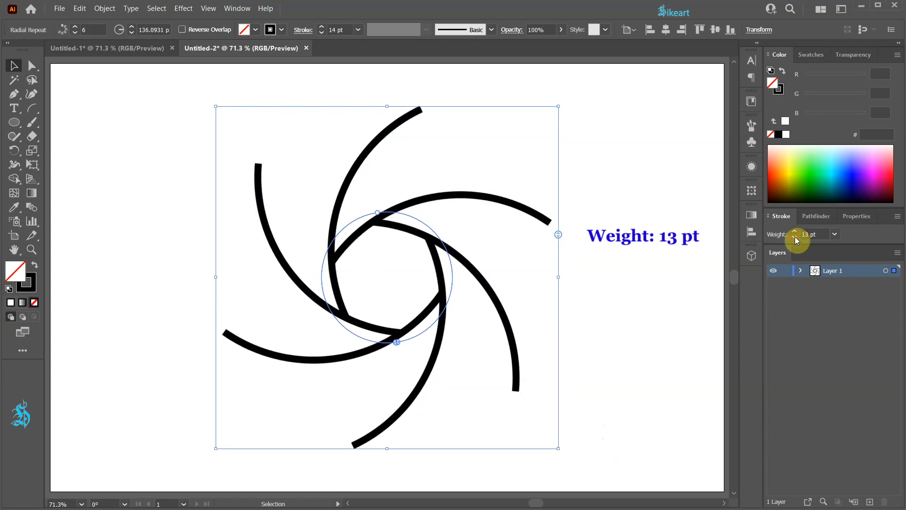
# Expand the radial repeat with Object and Fill, then expand the resulting arcs with Fill and Stroke.
pyautogui.click(106, 8)
pyautogui.click(132, 120)
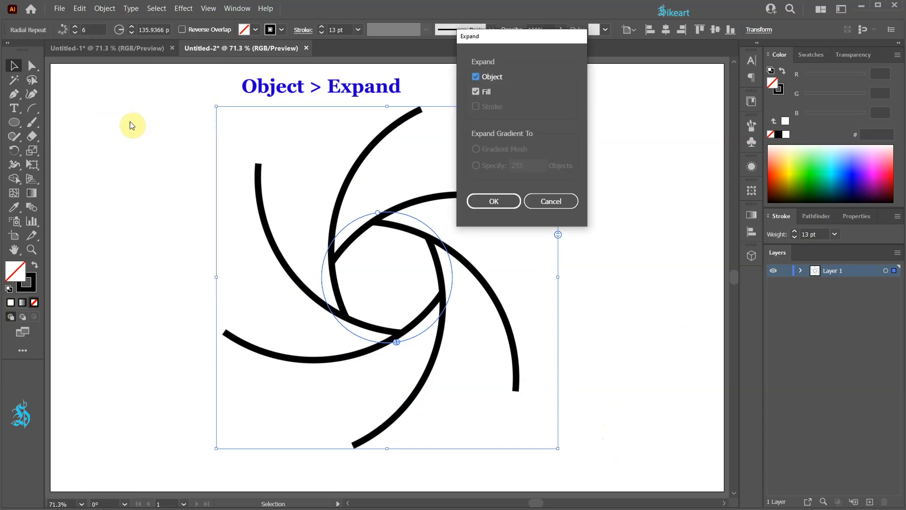
pyautogui.click(484, 203)
pyautogui.click(485, 206)
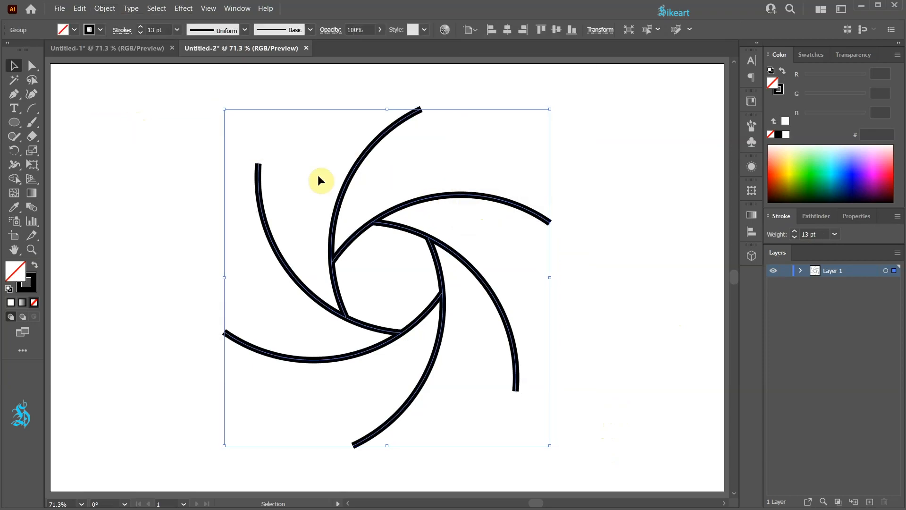
pyautogui.click(108, 8)
pyautogui.click(124, 121)
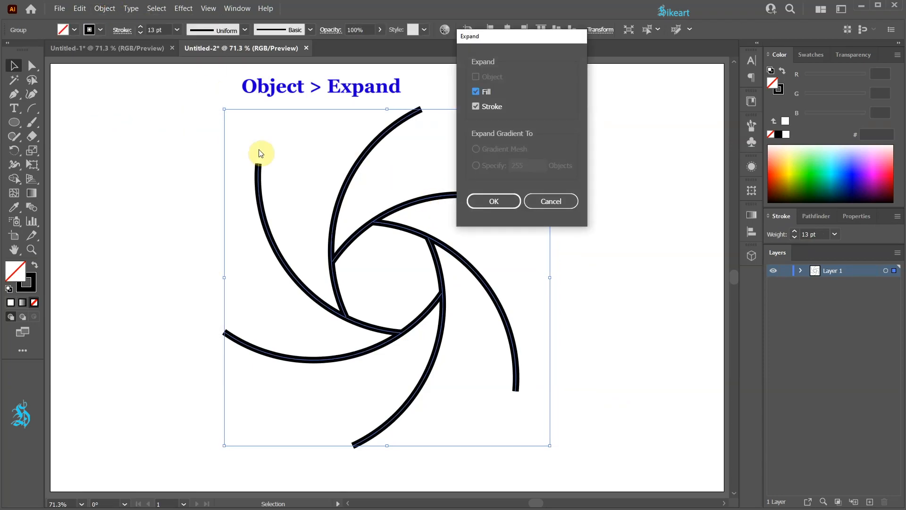
pyautogui.click(497, 201)
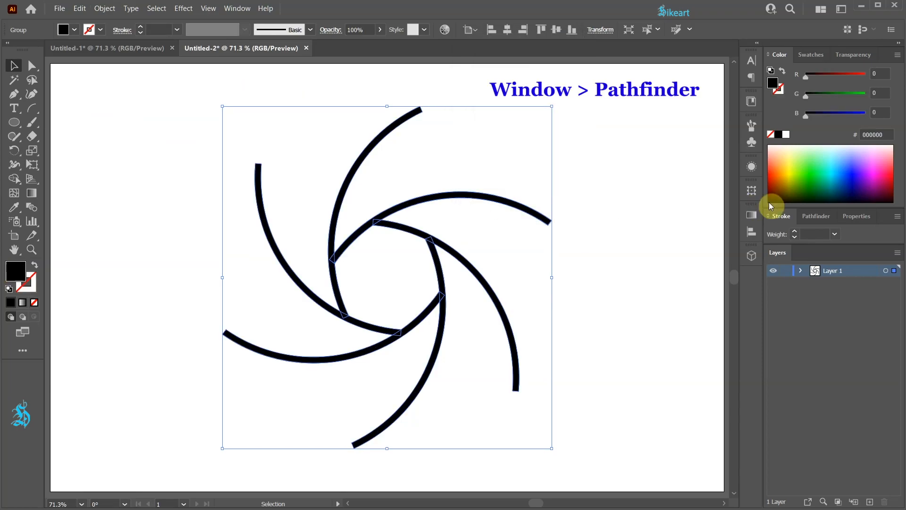
# Merge the expanded arcs into one shape with Pathfinder's Unite and deselect it.
pyautogui.click(812, 216)
pyautogui.click(782, 249)
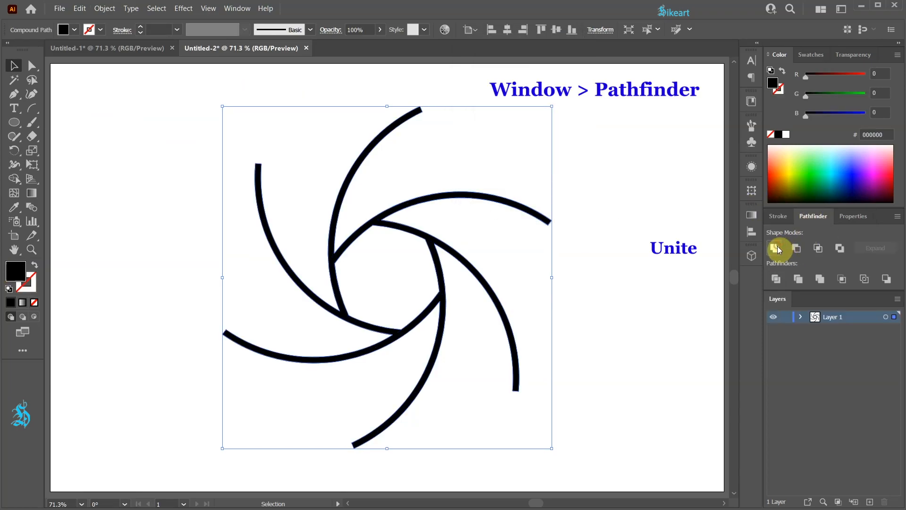
pyautogui.click(635, 246)
# Draw a black circle from the center of the curved lines, leaving their outer tips protruding, and cut them out with Pathfinder's Minus Back.
pyautogui.press('l')
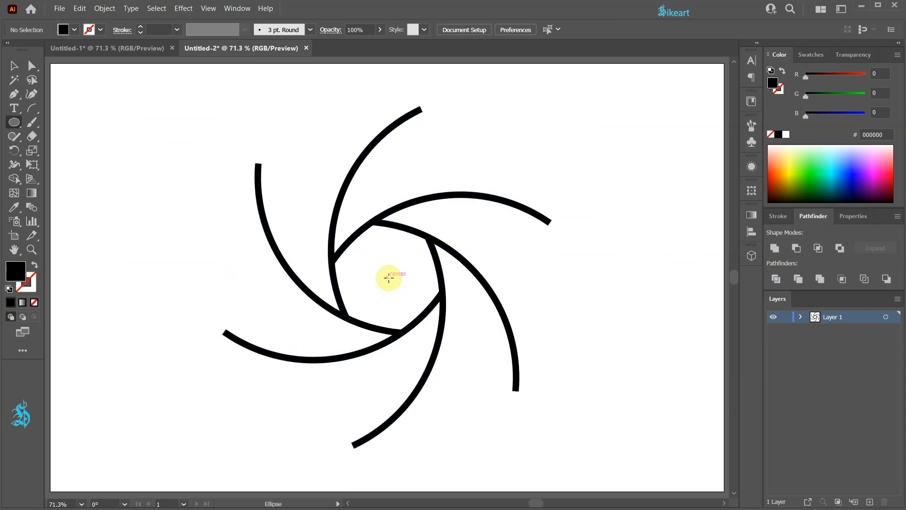
pyautogui.moveTo(387, 278); pyautogui.dragTo(533, 439)
pyautogui.hotkey('ctrl', 'a')
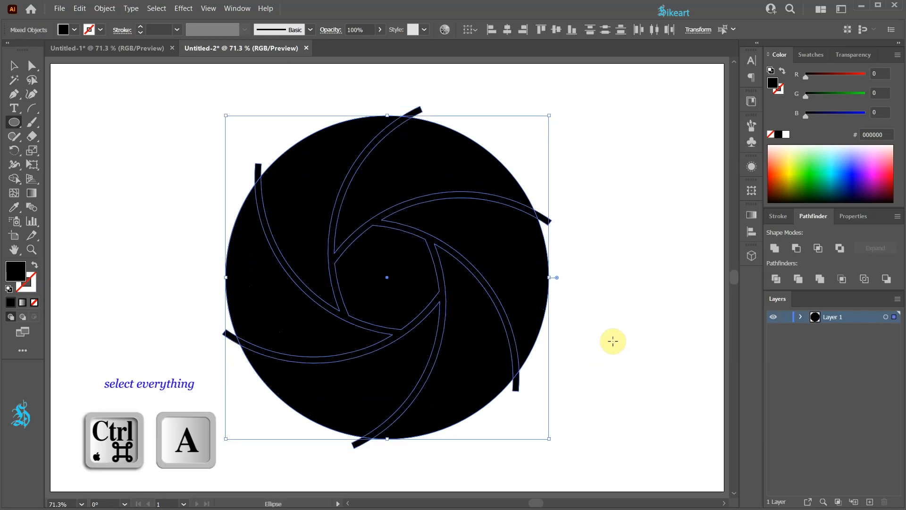
pyautogui.click(885, 280)
# Delete the curved hexagon in the middle of the sliced circle using the Direct Selection tool.
pyautogui.press('a')
pyautogui.click(611, 147)
pyautogui.click(399, 270)
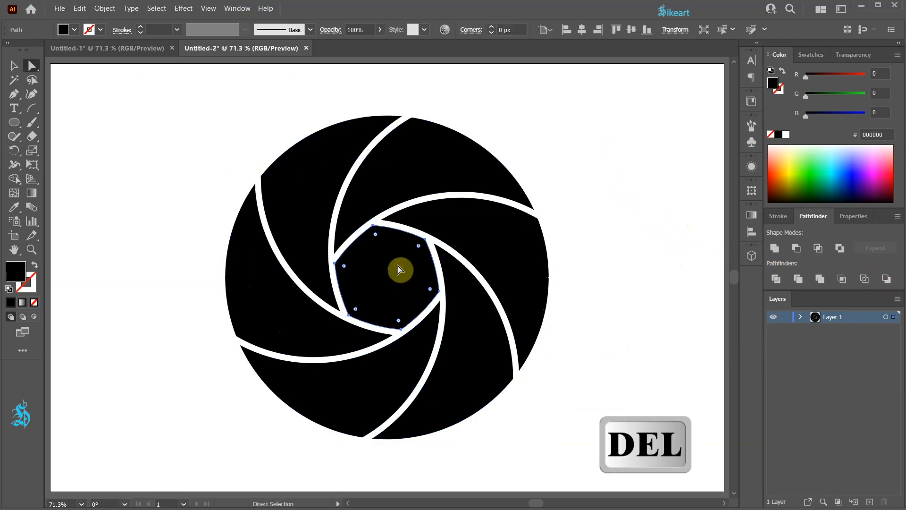
pyautogui.press('Delete')
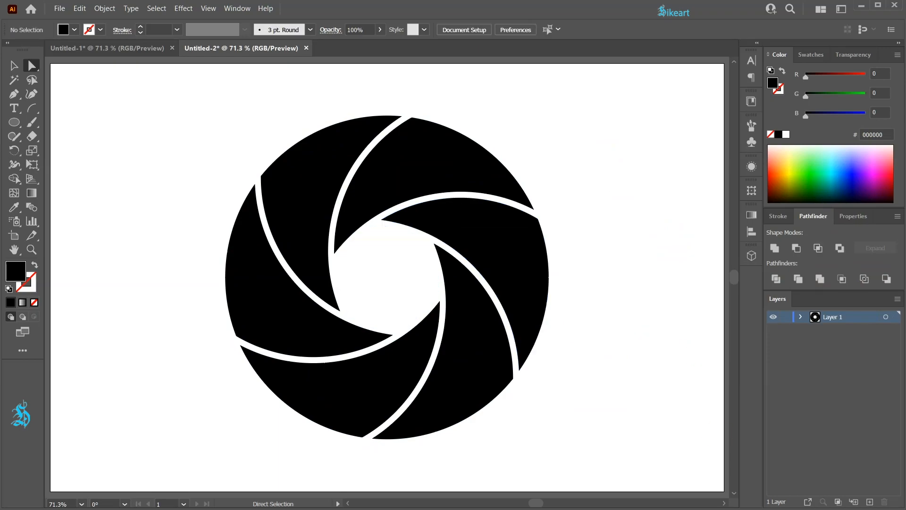